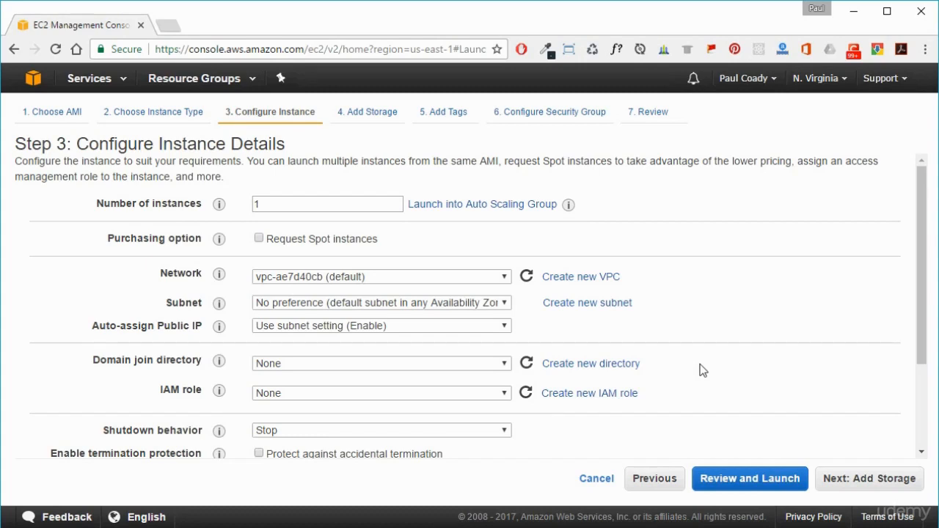
# Step: Keep the default instance details, storage and tags, and advance the launch wizard to the security group configuration
pyautogui.click(877, 486)
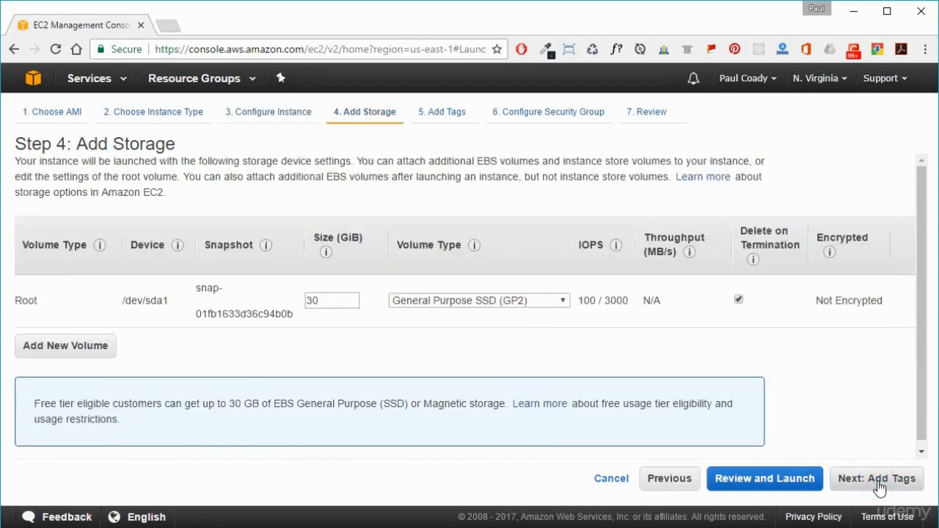
pyautogui.click(879, 486)
pyautogui.click(878, 486)
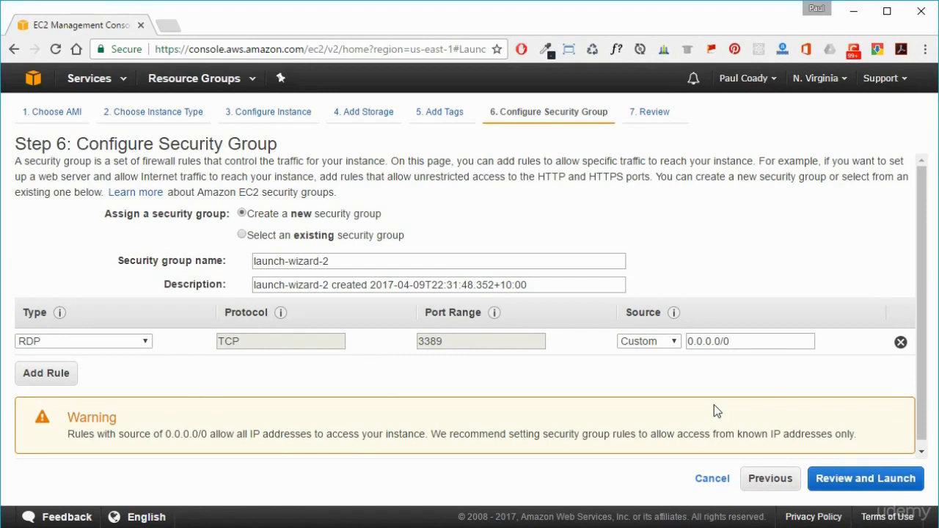
# Step: Change the new security group's rule type to SSH and check its port range
pyautogui.click(147, 341)
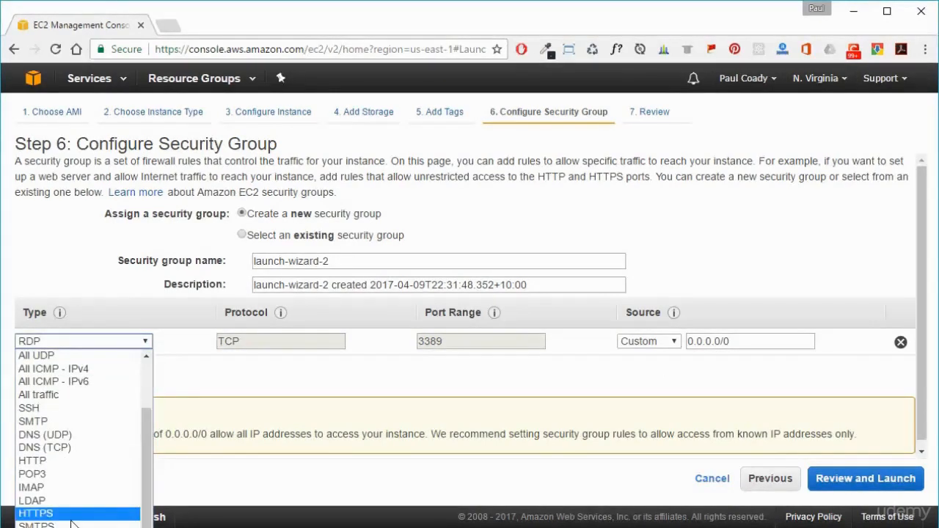
pyautogui.scroll(-2, 72, 523)
pyautogui.scroll(4, 72, 522)
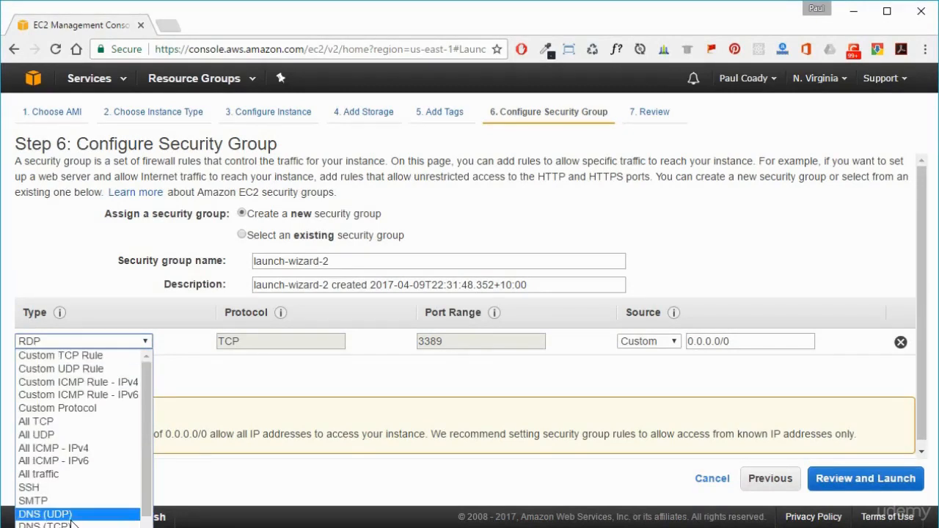
pyautogui.click(61, 486)
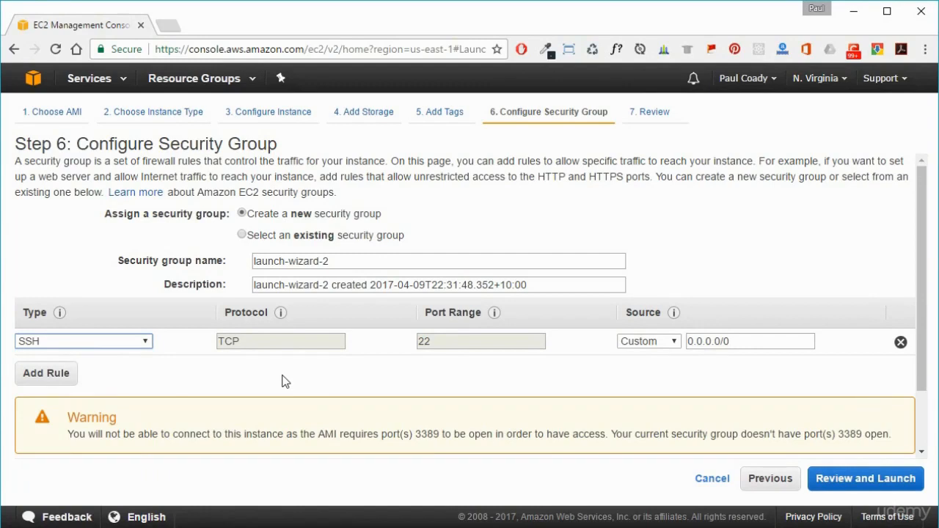
pyautogui.doubleClick(426, 339)
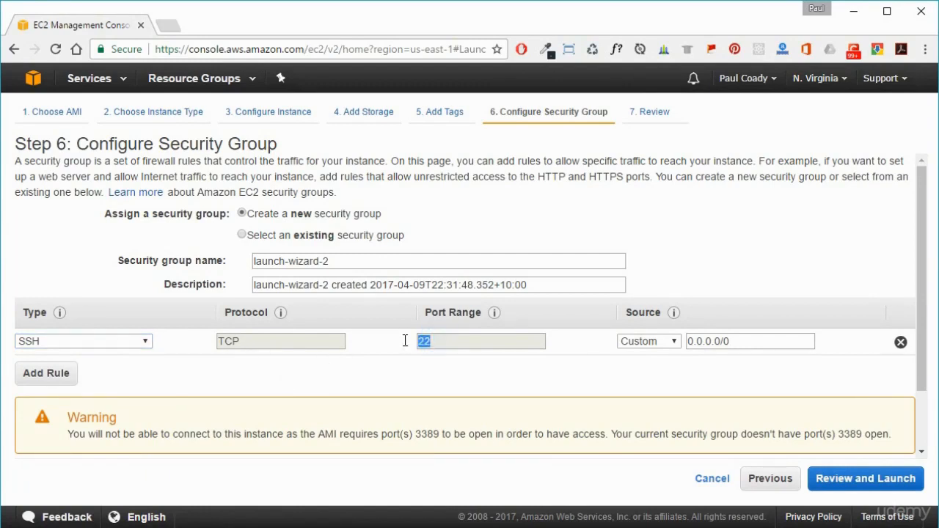
pyautogui.click(466, 346)
# Step: Set the security group rule's type back to RDP and check its port range
pyautogui.click(150, 344)
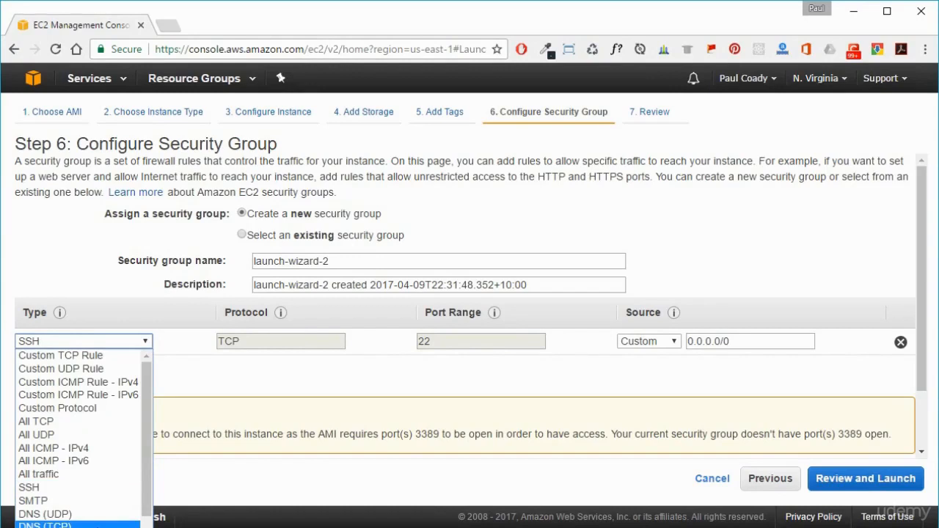
pyautogui.scroll(-3, 81, 513)
pyautogui.click(44, 524)
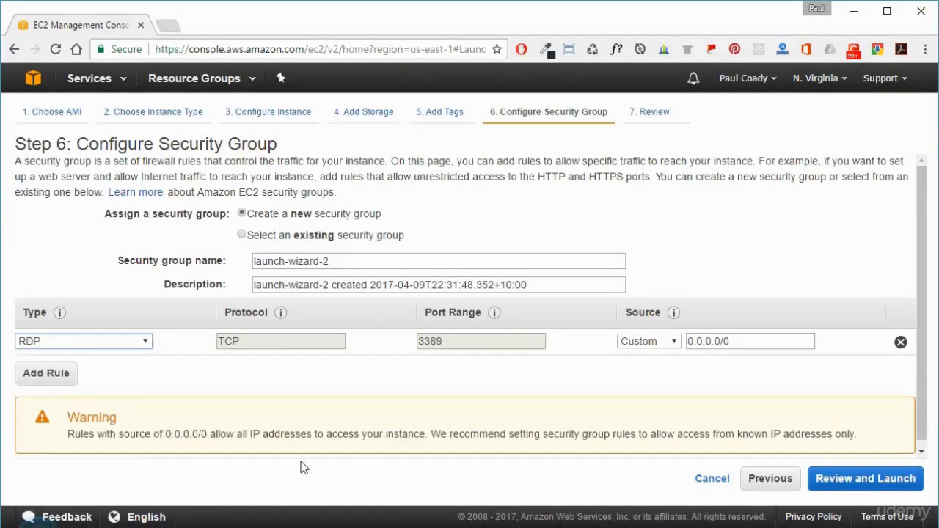
pyautogui.doubleClick(453, 343)
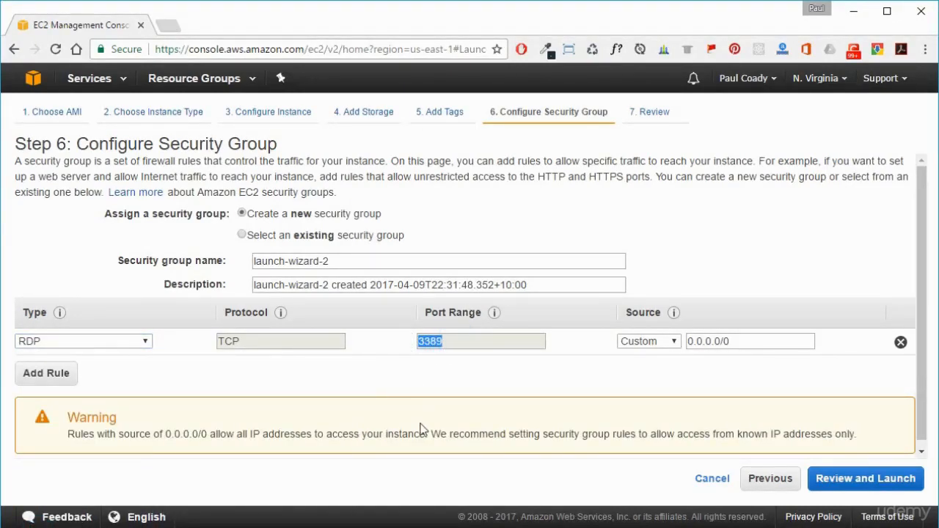
pyautogui.click(672, 394)
# Step: Keep the RDP rule's source as Custom 0.0.0.0/0 and proceed to review the instance launch settings
pyautogui.click(667, 342)
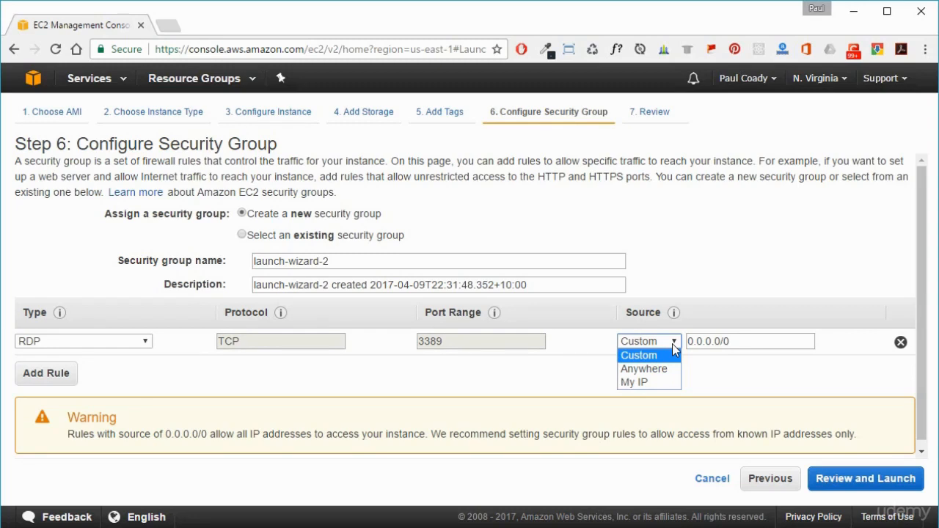
pyautogui.click(672, 347)
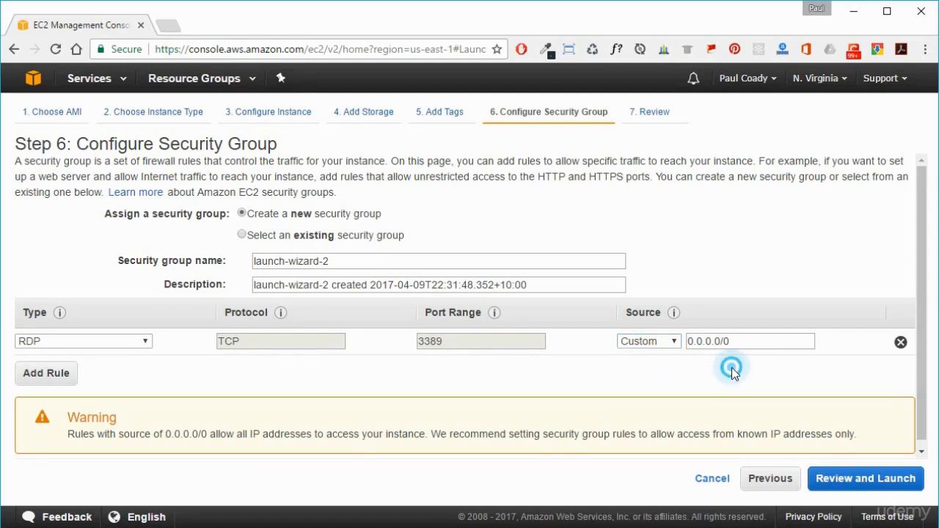
pyautogui.click(865, 481)
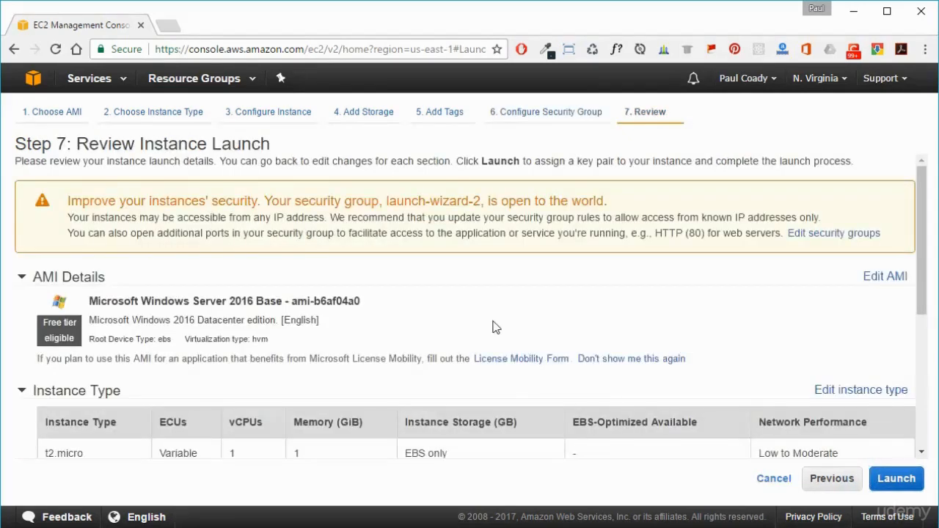
pyautogui.scroll(-4, 495, 327)
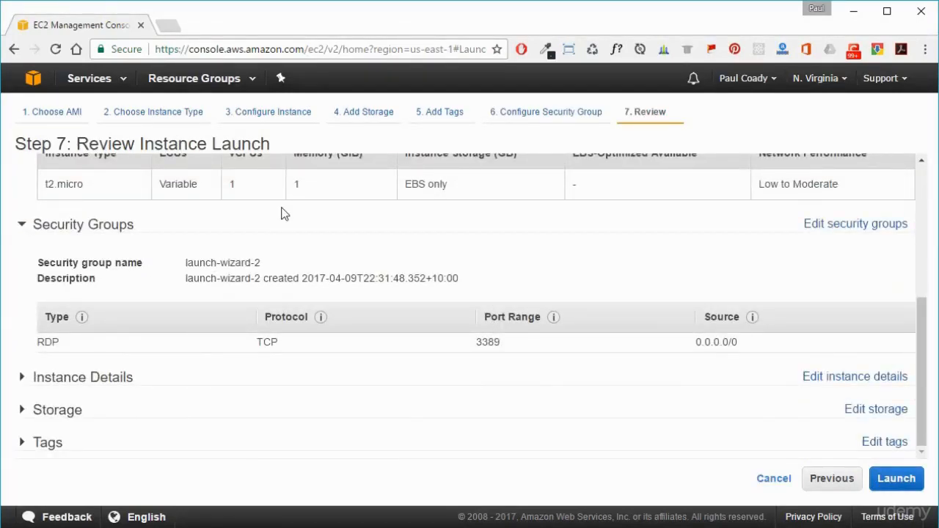
# Step: Launch the instance with the existing key pair backspace-lab, acknowledging access to its private key file
pyautogui.click(896, 479)
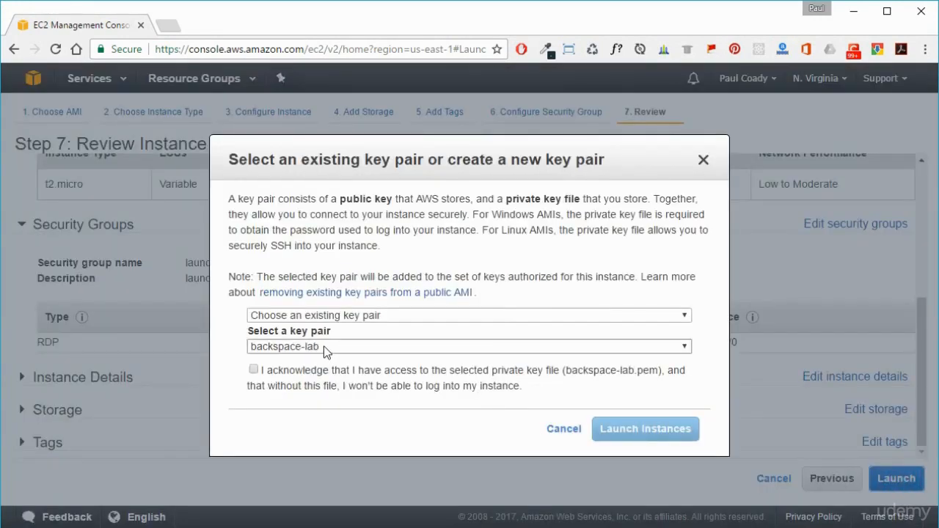
pyautogui.click(253, 369)
pyautogui.click(654, 438)
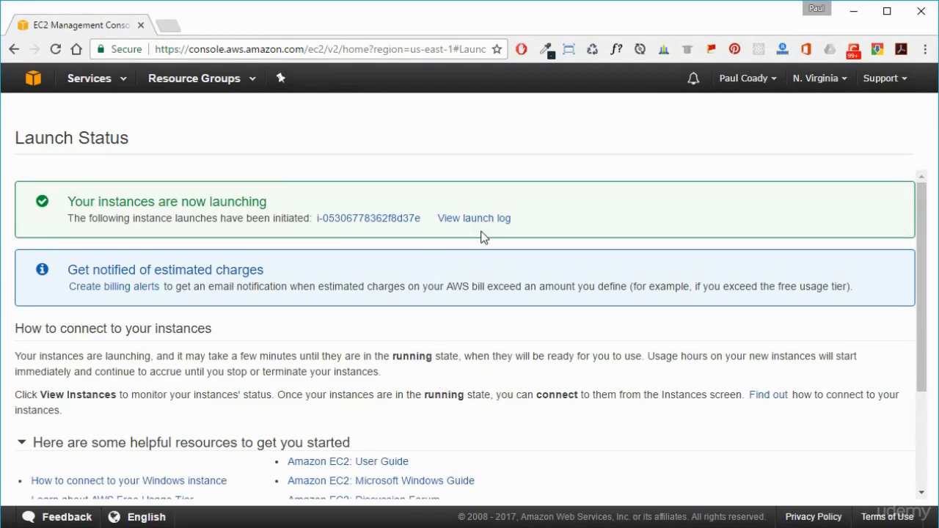
# Step: Open the launched instance in the instances list and enlarge the list area to show its full row
pyautogui.click(371, 218)
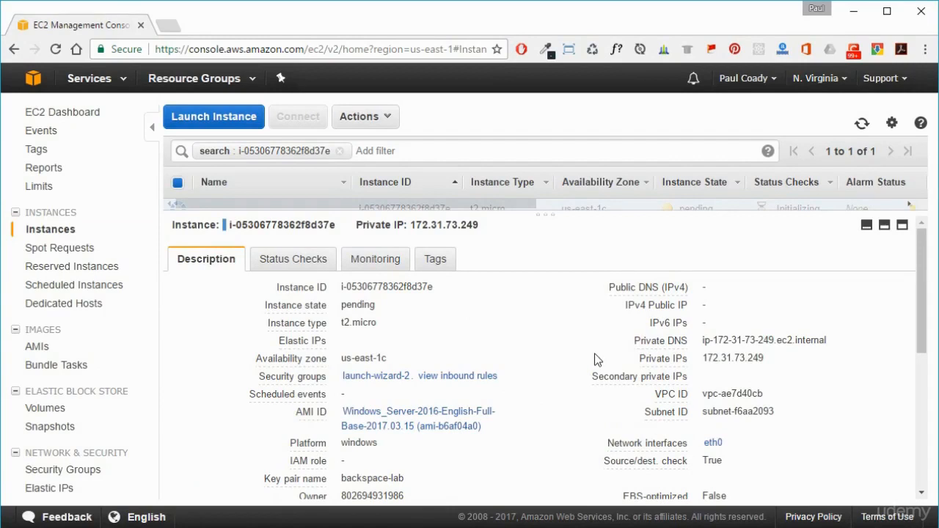
pyautogui.click(612, 211)
pyautogui.moveTo(612, 210); pyautogui.dragTo(614, 246)
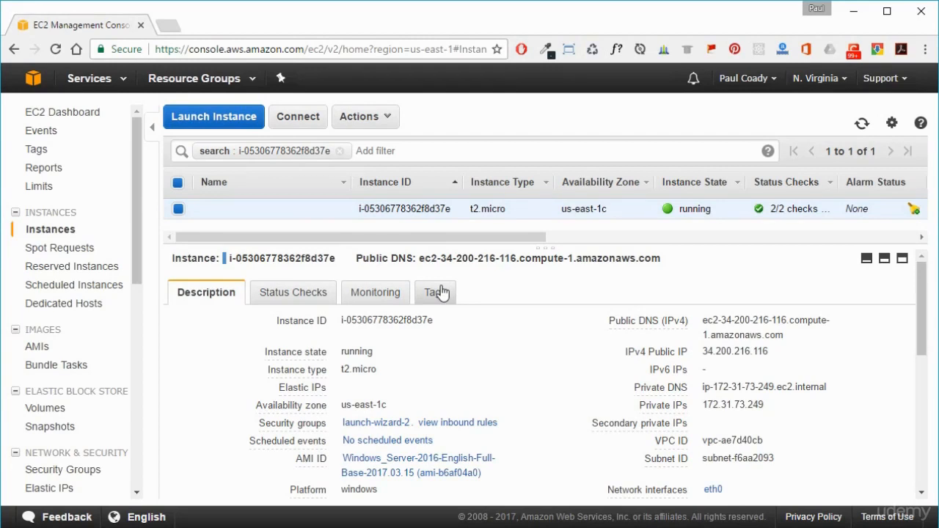
# Step: Retrieve and decrypt the instance's default Windows administrator password using the key file backspace-lab.pem
pyautogui.click(392, 124)
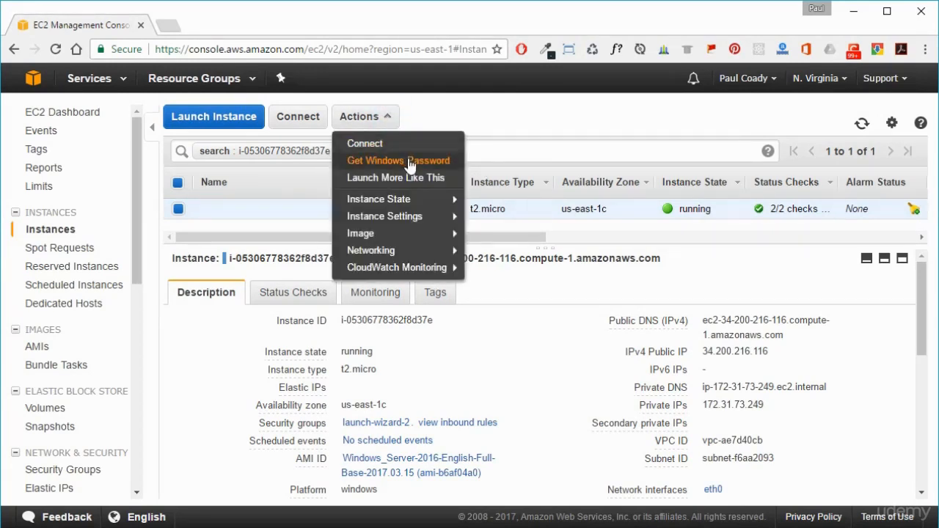
pyautogui.click(433, 159)
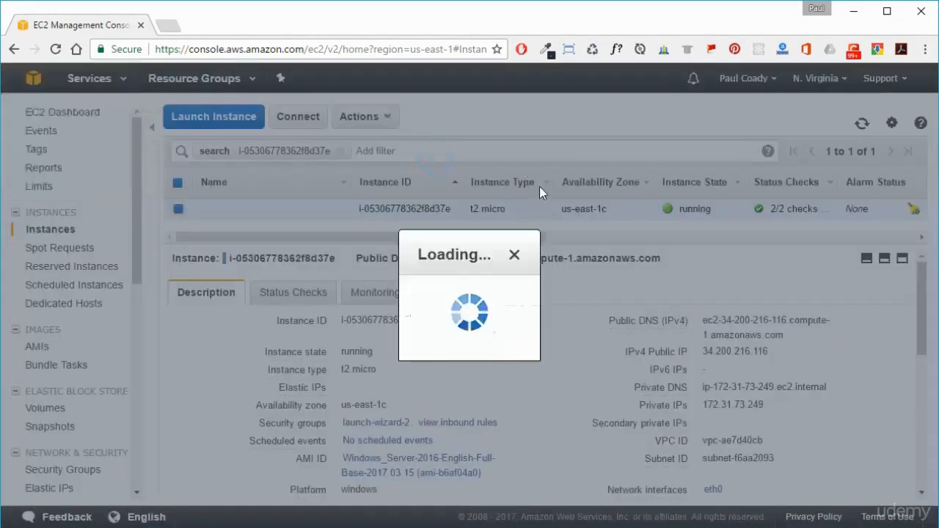
pyautogui.click(391, 360)
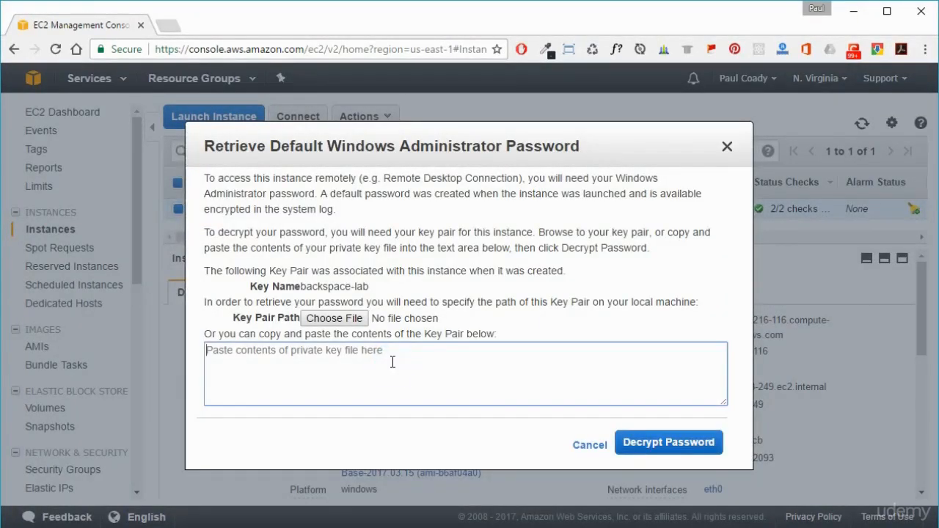
pyautogui.click(331, 320)
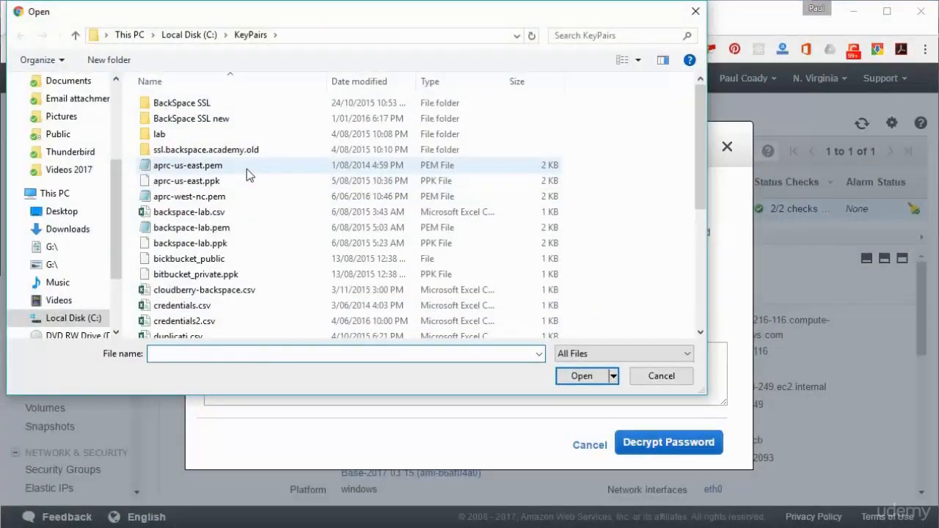
pyautogui.moveTo(352, 18); pyautogui.dragTo(317, 108)
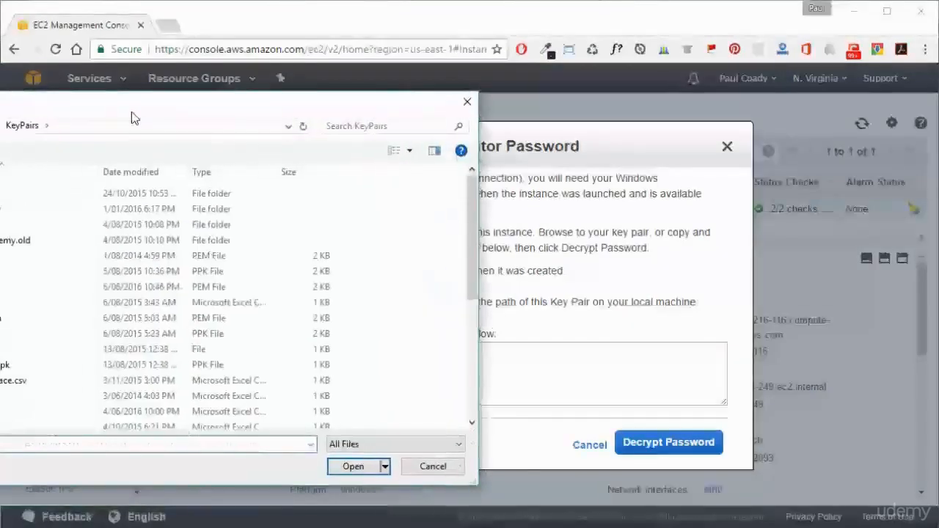
pyautogui.doubleClick(9, 318)
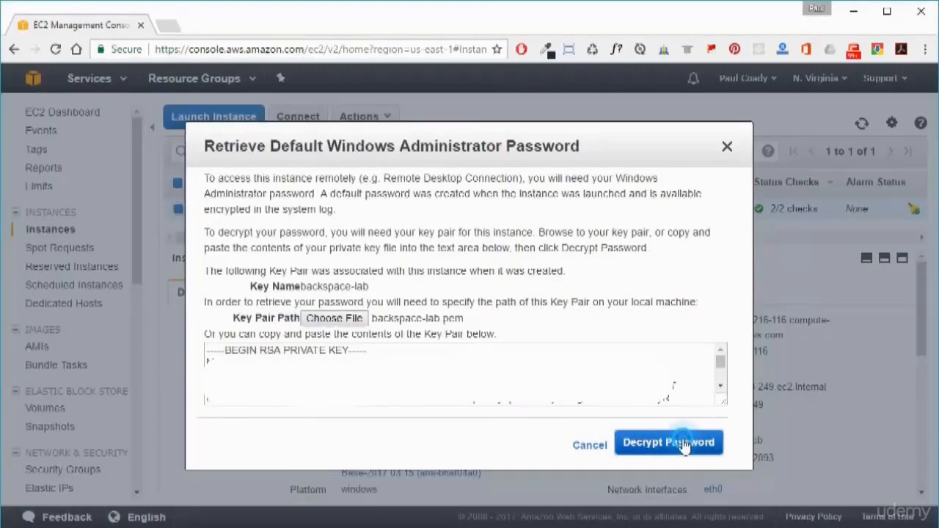
pyautogui.click(683, 444)
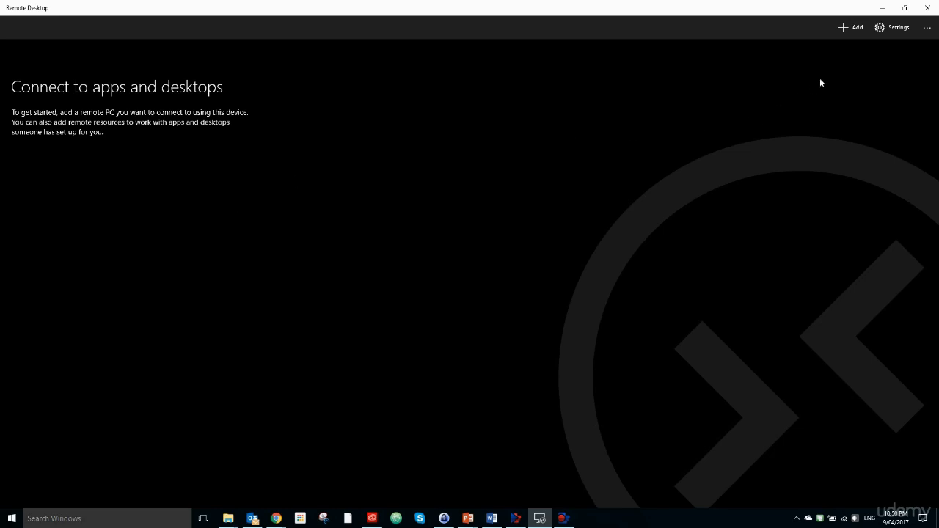
# Step: Start adding a desktop connection to a PC in Remote Desktop and switch back to the EC2 console in Chrome
pyautogui.click(848, 32)
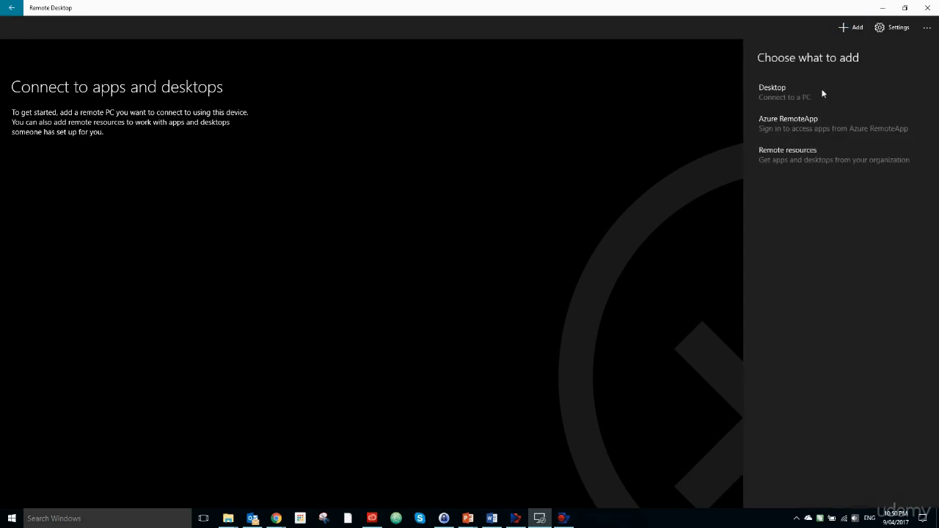
pyautogui.click(782, 99)
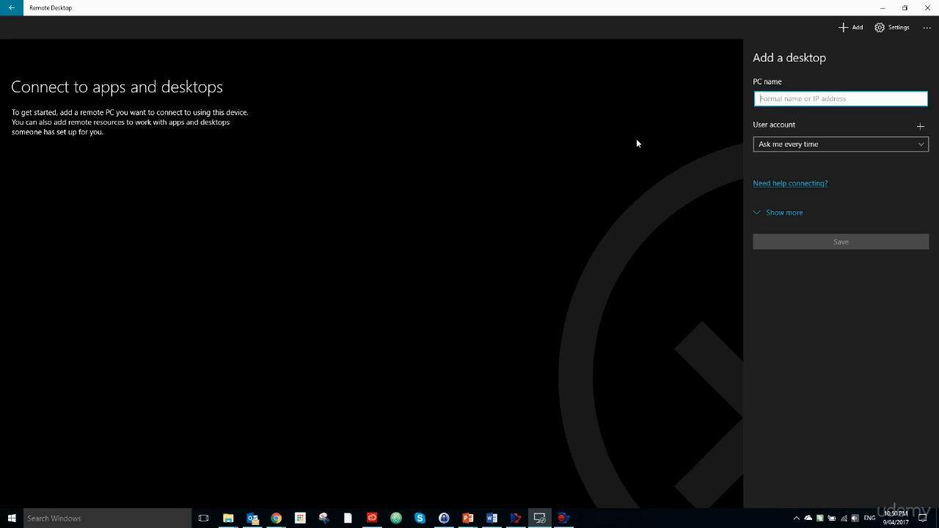
pyautogui.hotkey('alt', 'Tab')
pyautogui.hotkey('alt', 'Tab')
pyautogui.hotkey('alt', 'Tab')
pyautogui.hotkey('alt', 'Tab')
pyautogui.hotkey('alt', 'Tab')
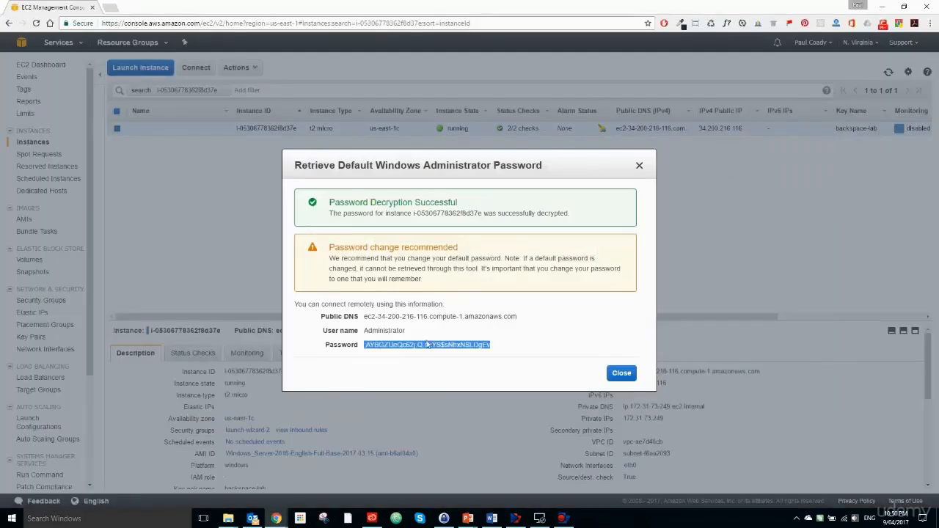
# Step: Copy the instance's public DNS from the password dialog and paste it as the PC name in Remote Desktop
pyautogui.click(411, 313)
pyautogui.moveTo(525, 319)
pyautogui.mouseDown()
pyautogui.moveTo(360, 316)
pyautogui.moveTo(520, 314)
pyautogui.mouseUp()
pyautogui.click(370, 317)
pyautogui.rightClick(512, 317)
pyautogui.click(542, 321)
pyautogui.hotkey('alt', 'Tab')
pyautogui.click(814, 96)
pyautogui.rightClick(814, 96)
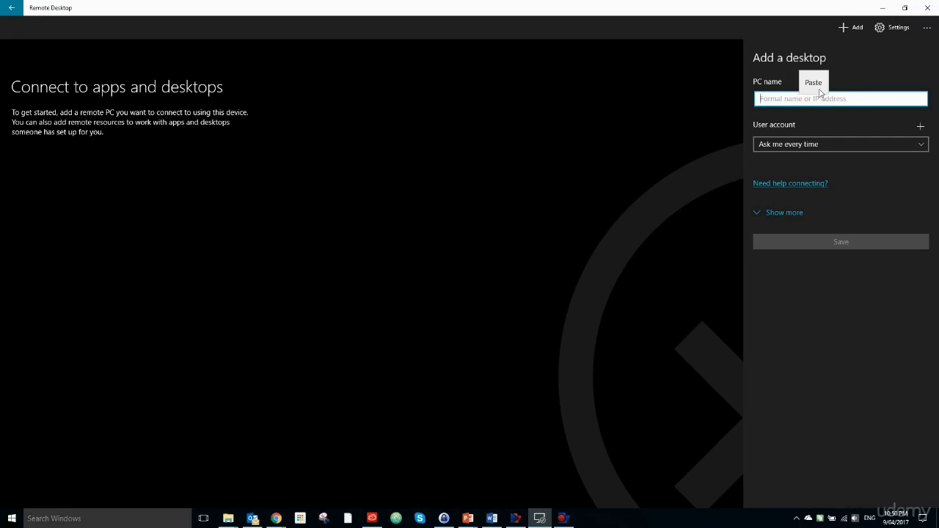
pyautogui.click(807, 80)
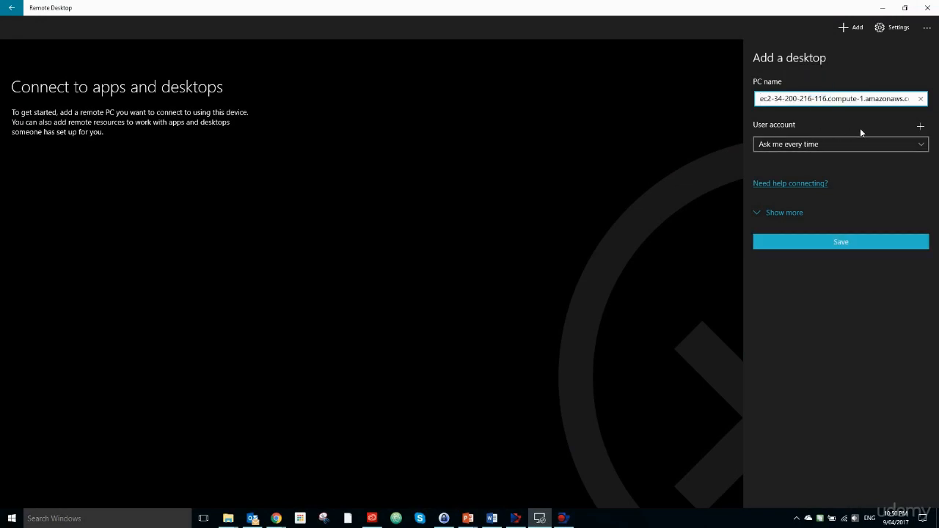
# Step: Start a new user account for the desktop connection and fill its username with Administrator, copied from the EC2 console
pyautogui.click(920, 126)
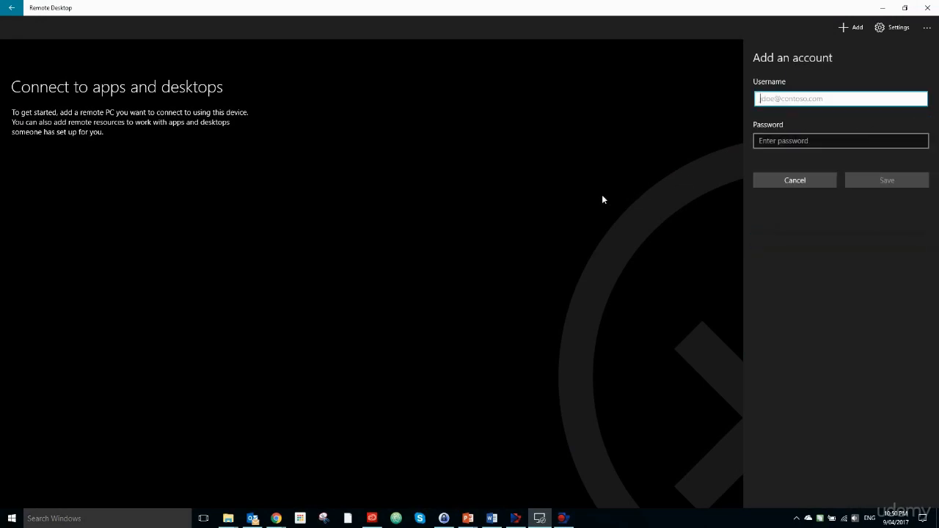
pyautogui.hotkey('alt', 'Tab')
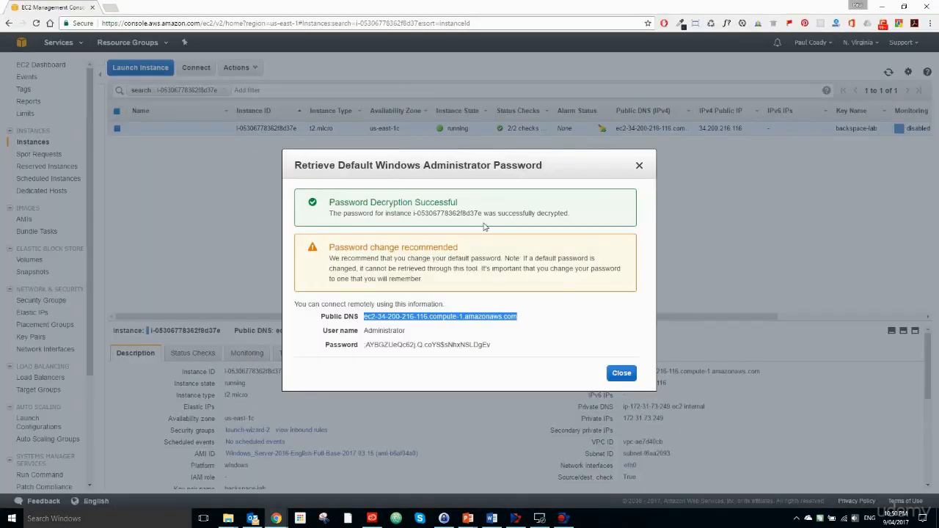
pyautogui.click(389, 330)
pyautogui.doubleClick(389, 330)
pyautogui.rightClick(389, 332)
pyautogui.click(411, 338)
pyautogui.hotkey('alt', 'Tab')
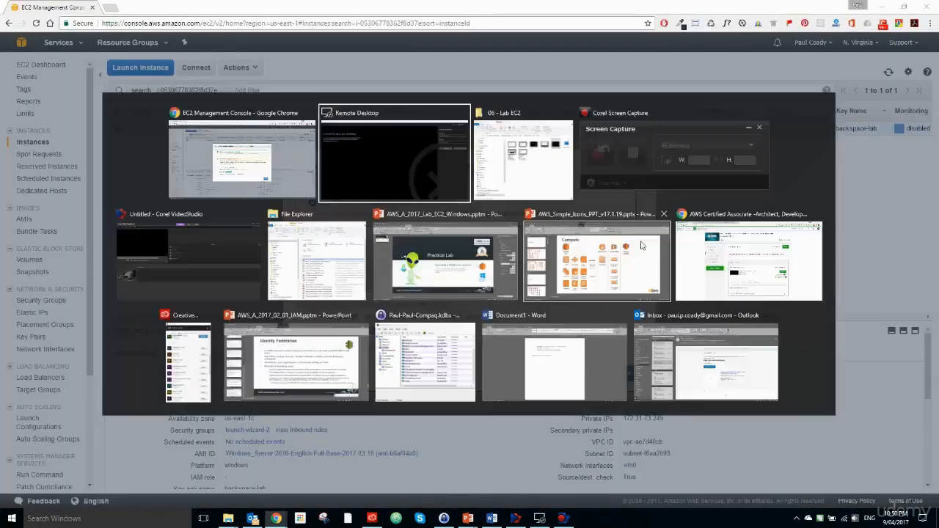
pyautogui.rightClick(795, 102)
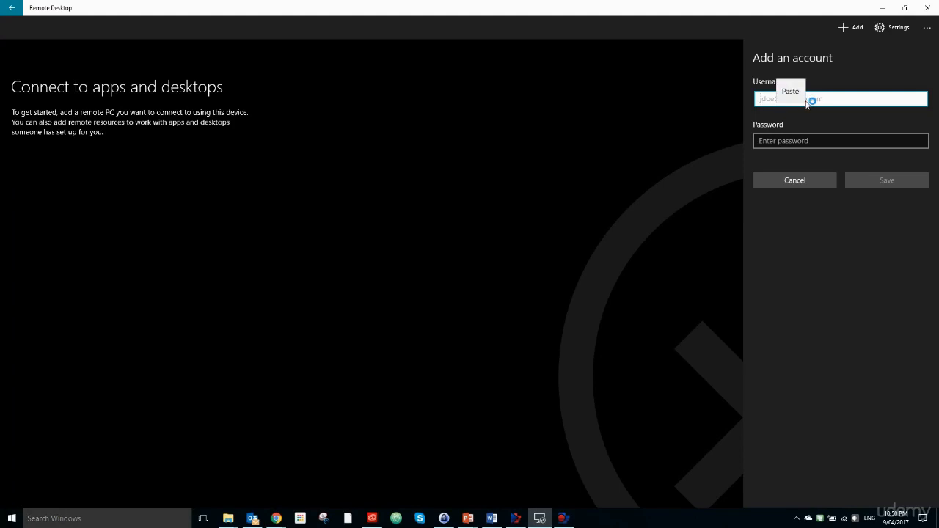
pyautogui.click(796, 93)
# Step: Switch to the EC2 console in Chrome and copy the instance's decrypted administrator password
pyautogui.hotkey('alt', 'Tab')
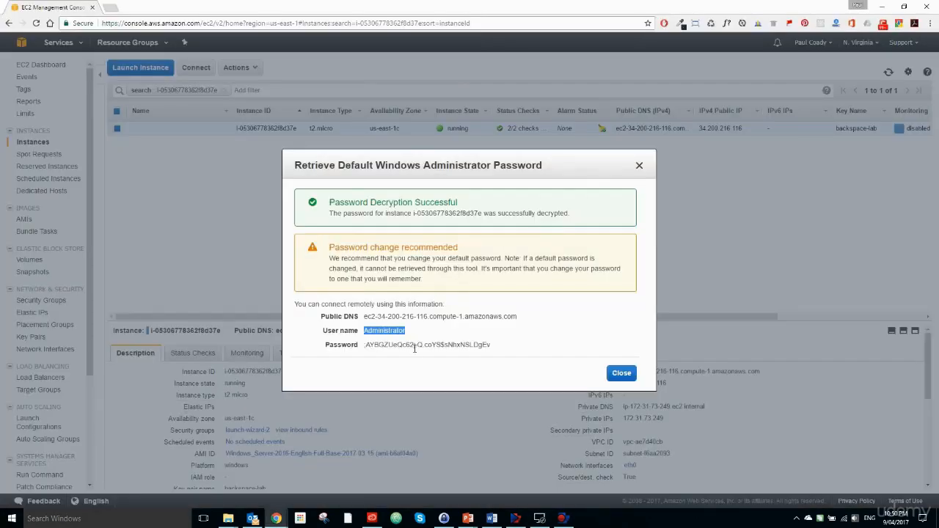
pyautogui.click(413, 346)
pyautogui.moveTo(501, 344); pyautogui.dragTo(364, 348)
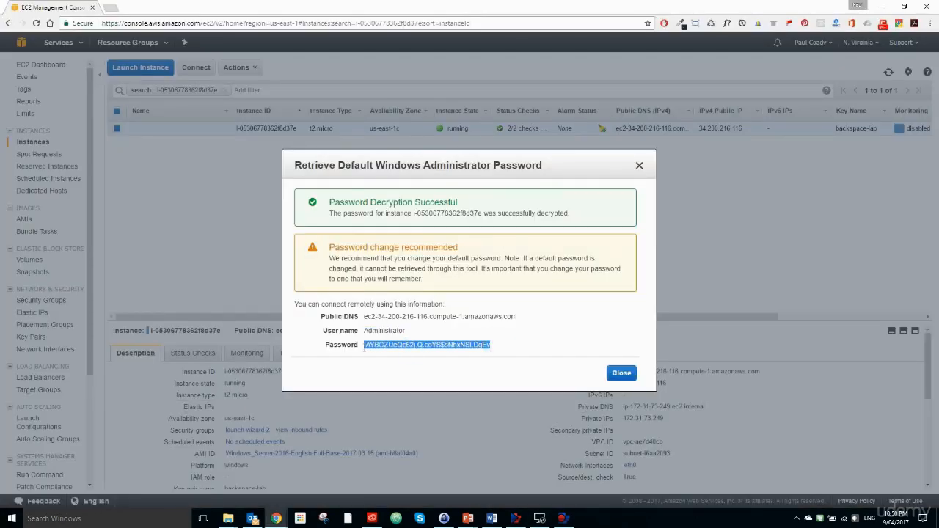
pyautogui.rightClick(380, 347)
pyautogui.click(404, 357)
# Step: Switch back to Remote Desktop, paste the copied administrator password into the new account's password field and save the account
pyautogui.hotkey('alt', 'Tab')
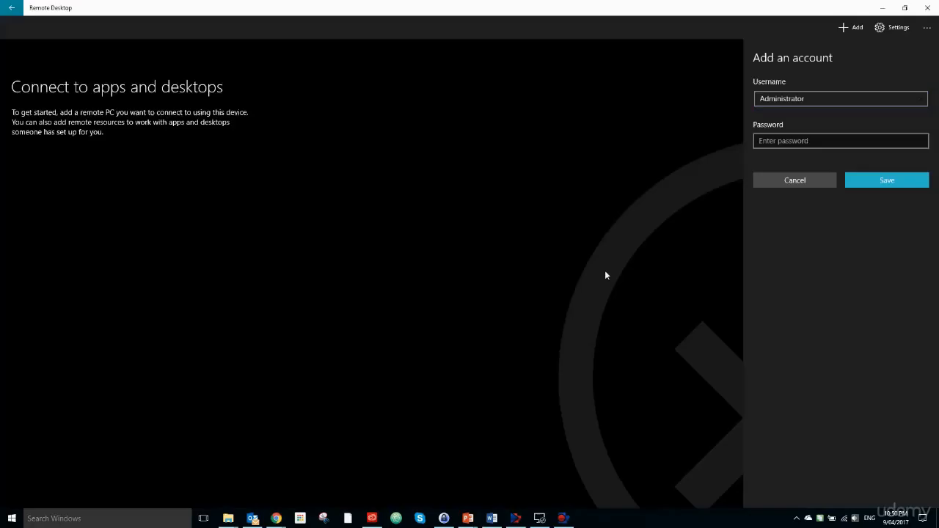
pyautogui.click(786, 140)
pyautogui.rightClick(803, 146)
pyautogui.click(786, 127)
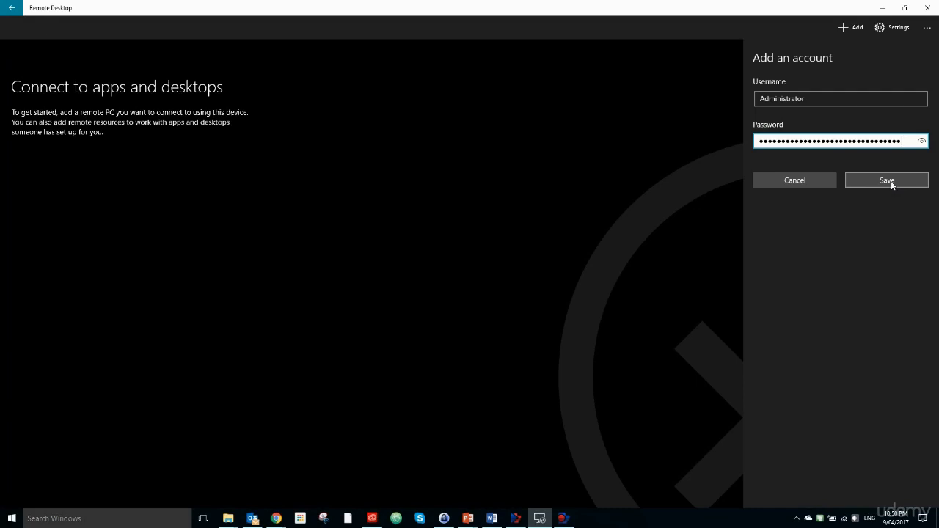
pyautogui.click(889, 181)
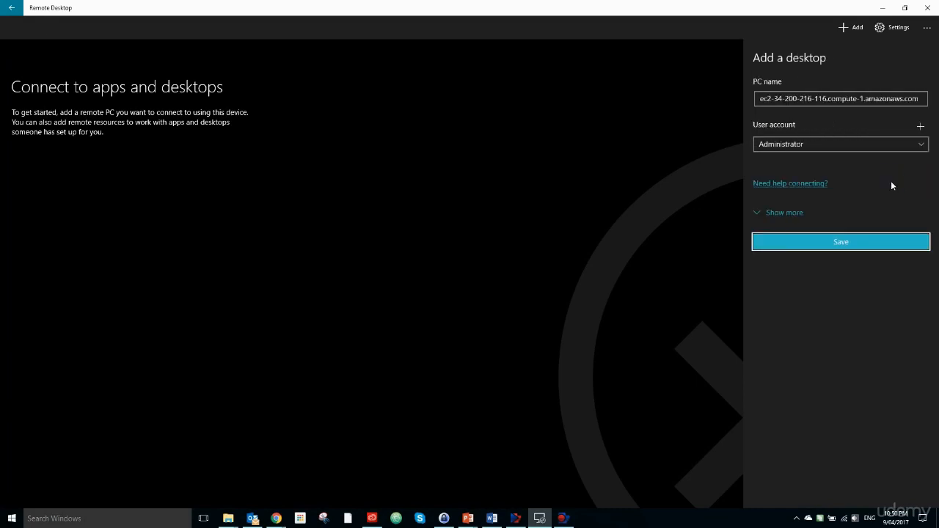
# Step: Save the desktop connection and connect to the EC2 instance, accepting its untrusted certificate
pyautogui.click(845, 247)
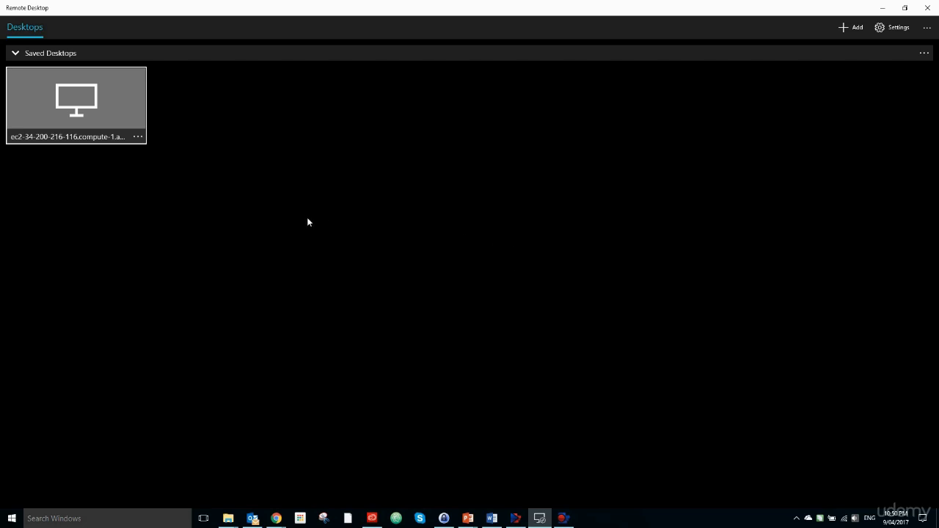
pyautogui.click(85, 111)
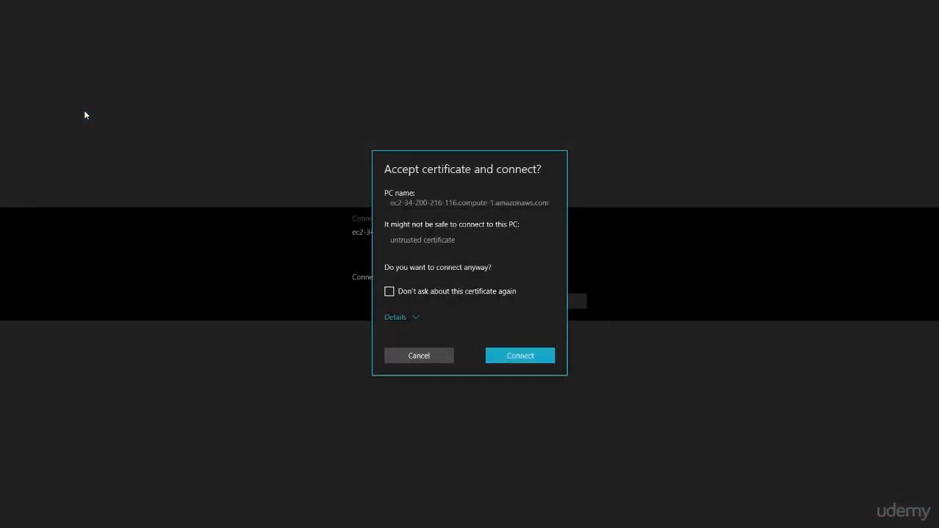
pyautogui.click(520, 355)
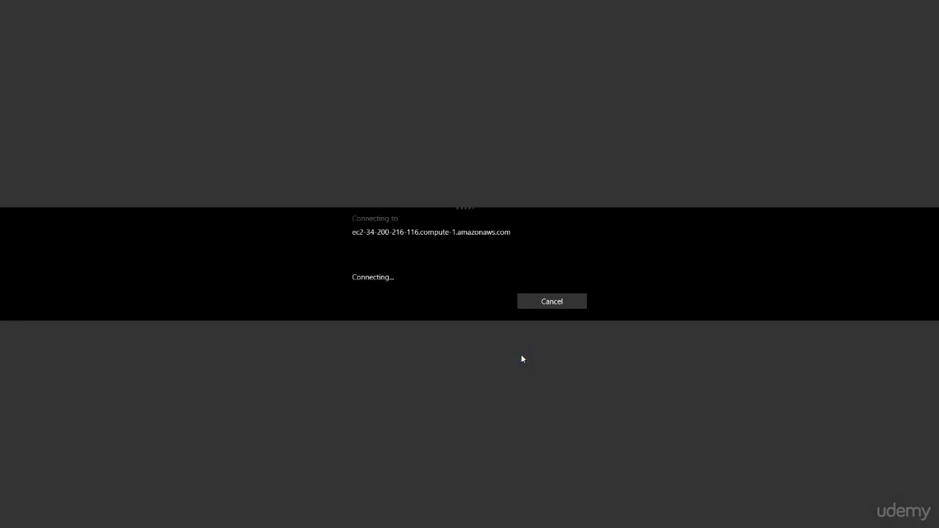